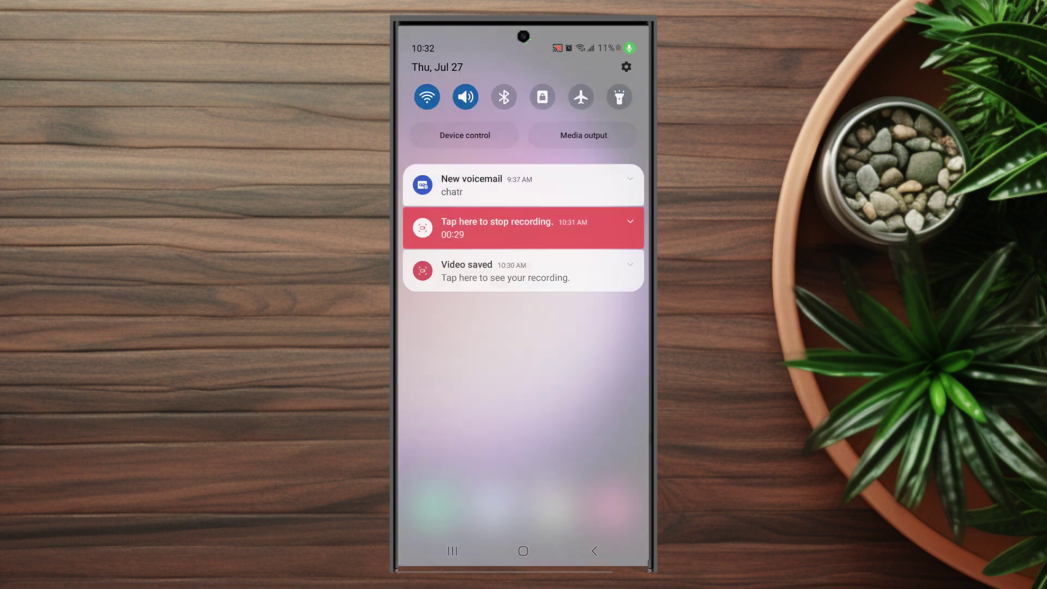
# Step: Scroll the Settings main list down to its last entries, About phone and Developer options
pyautogui.moveTo(633, 309); pyautogui.dragTo(603, 496)
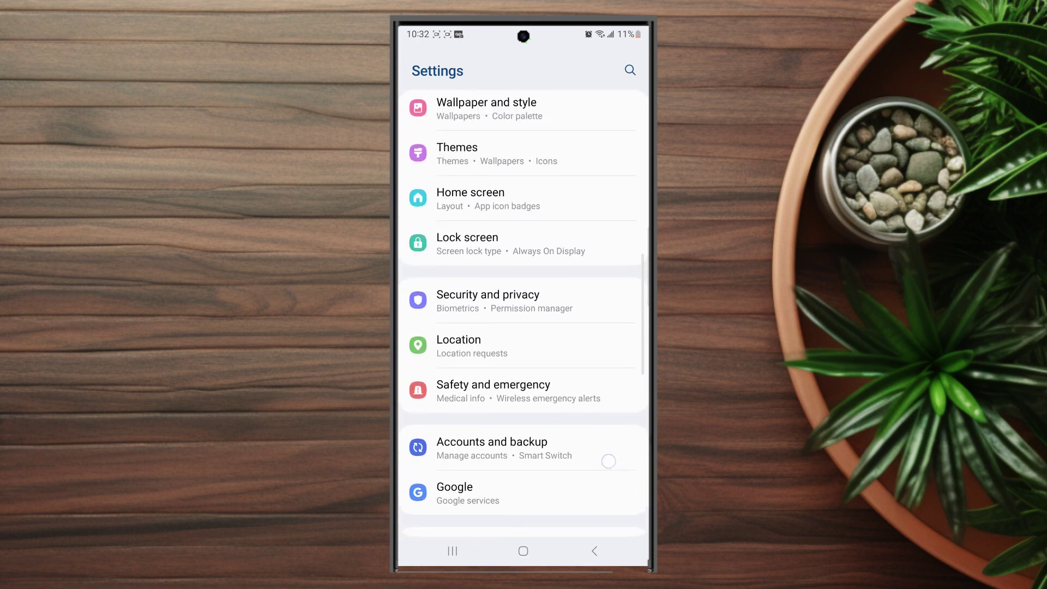
pyautogui.moveTo(625, 525); pyautogui.dragTo(625, 114)
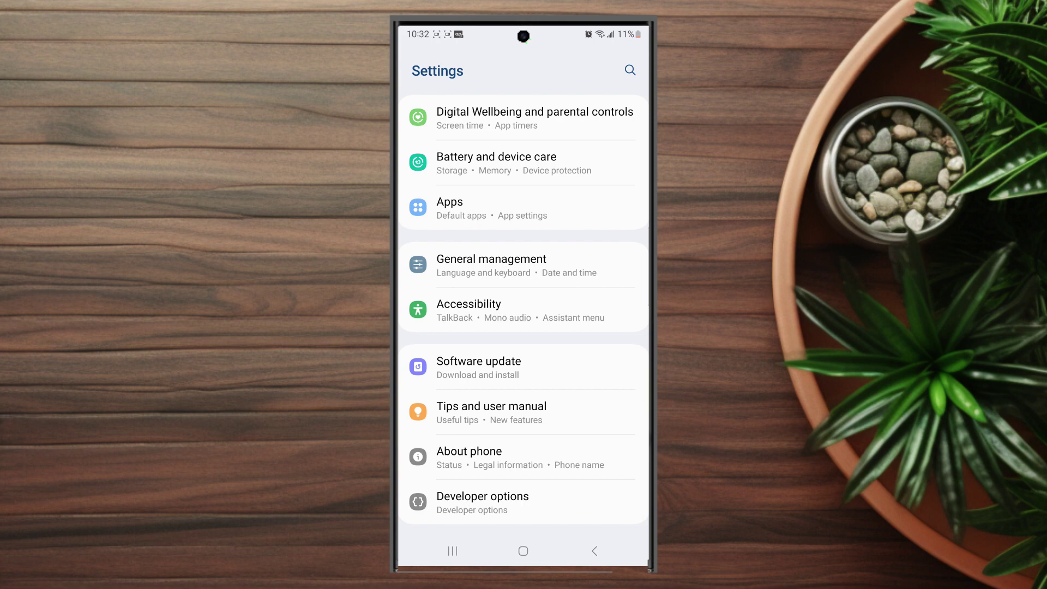
# Step: Go to the Apps list and select Outlook to show its App info page
pyautogui.click(524, 207)
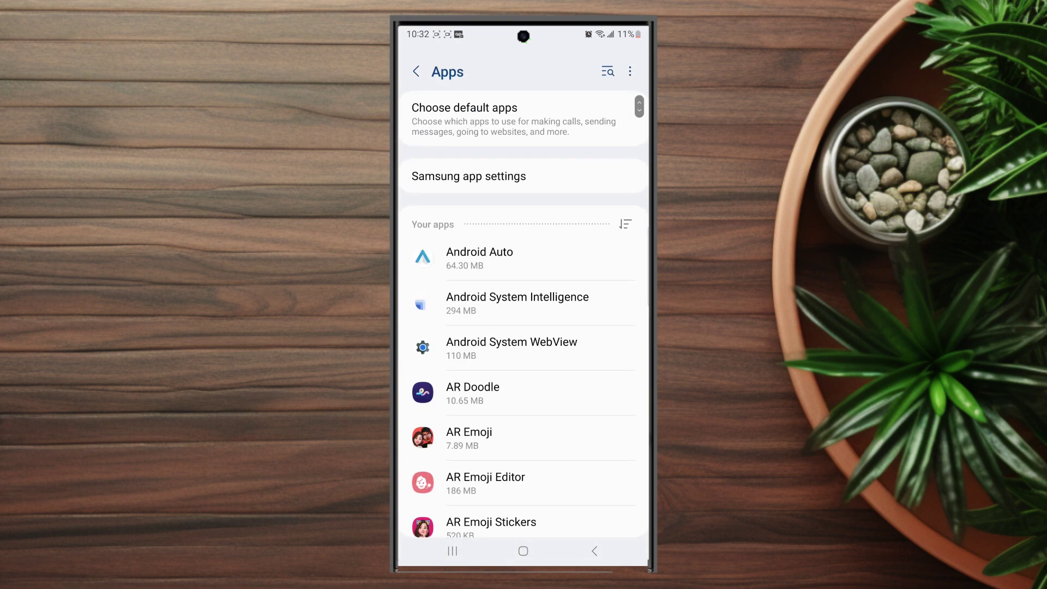
pyautogui.moveTo(625, 491)
pyautogui.mouseDown()
pyautogui.moveTo(625, 164)
pyautogui.moveTo(639, 337)
pyautogui.mouseUp()
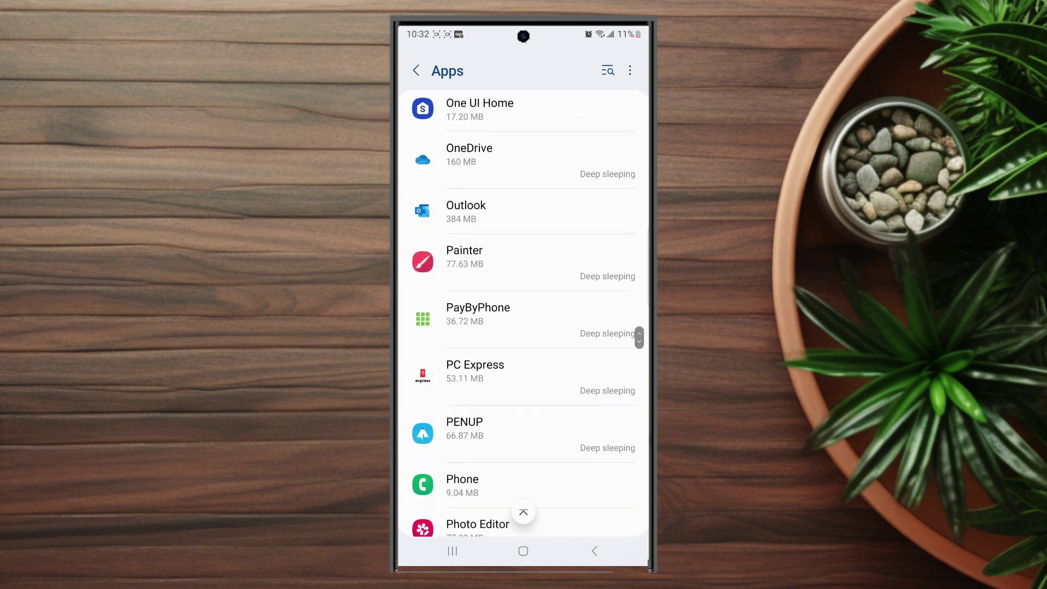
pyautogui.click(524, 211)
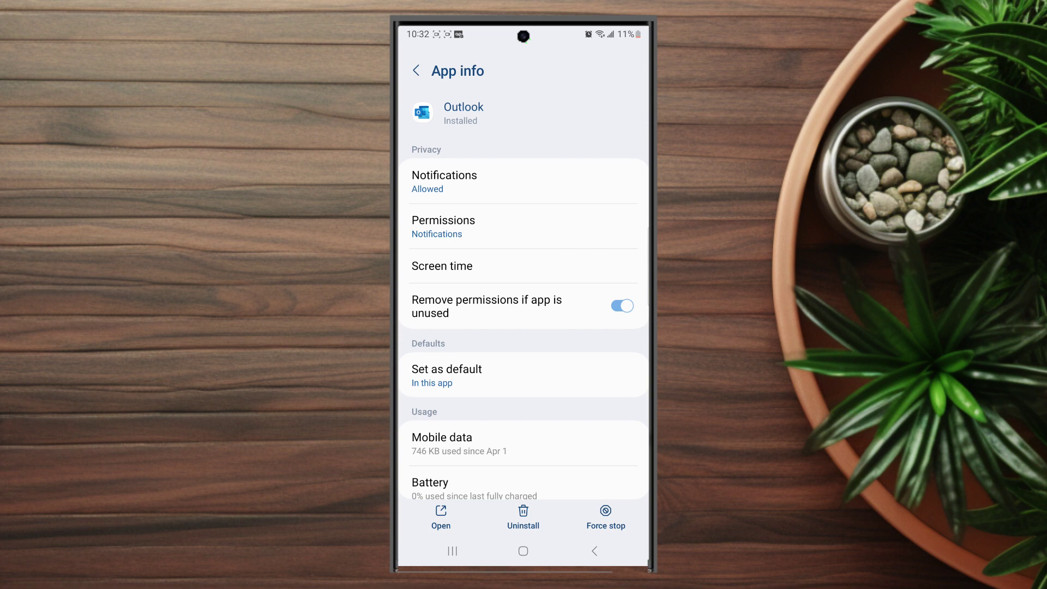
# Step: Show Outlook's notification categories: Event reminders, Email, Downloads, In-app support and Info
pyautogui.click(524, 181)
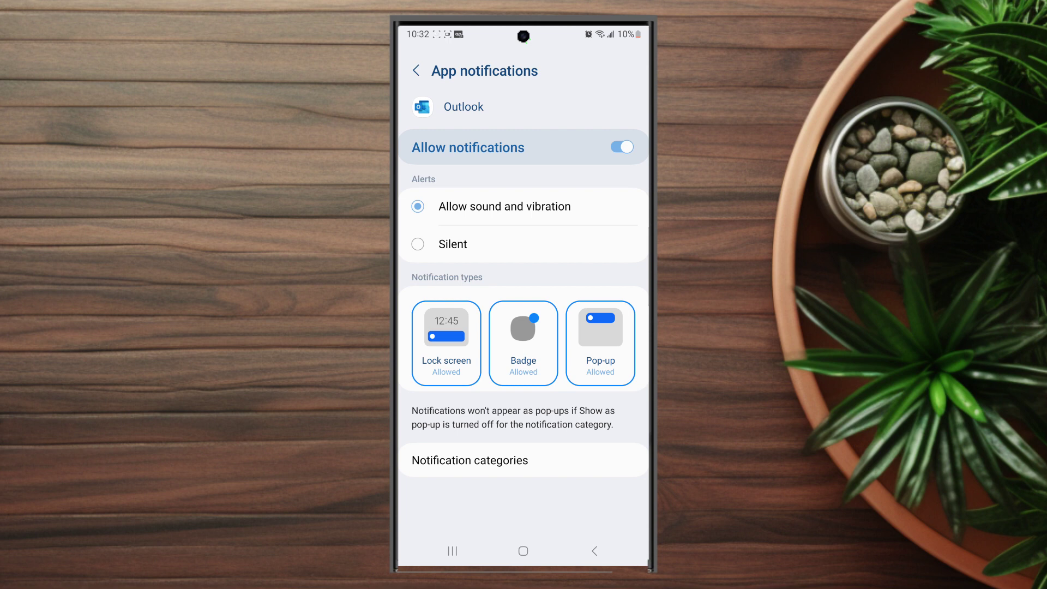
pyautogui.click(524, 460)
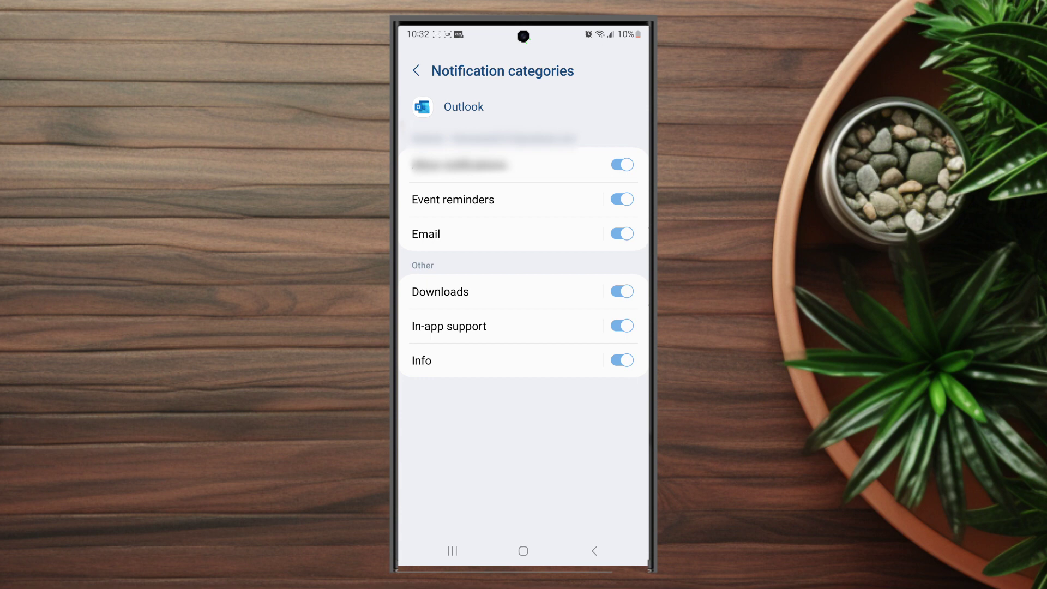
# Step: Open the Email notification category's settings page for Outlook
pyautogui.click(507, 235)
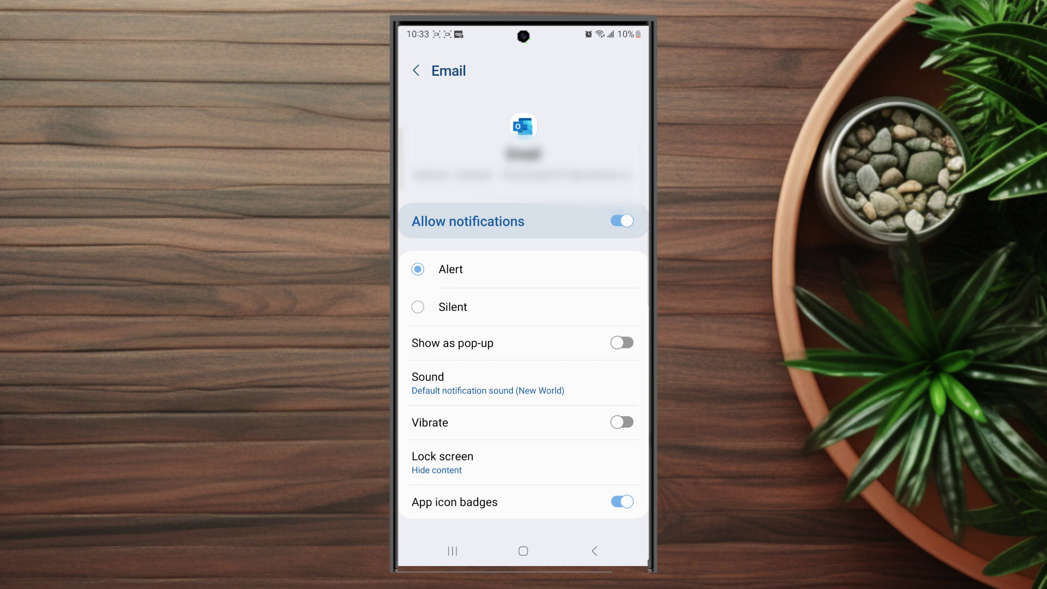
pyautogui.click(556, 383)
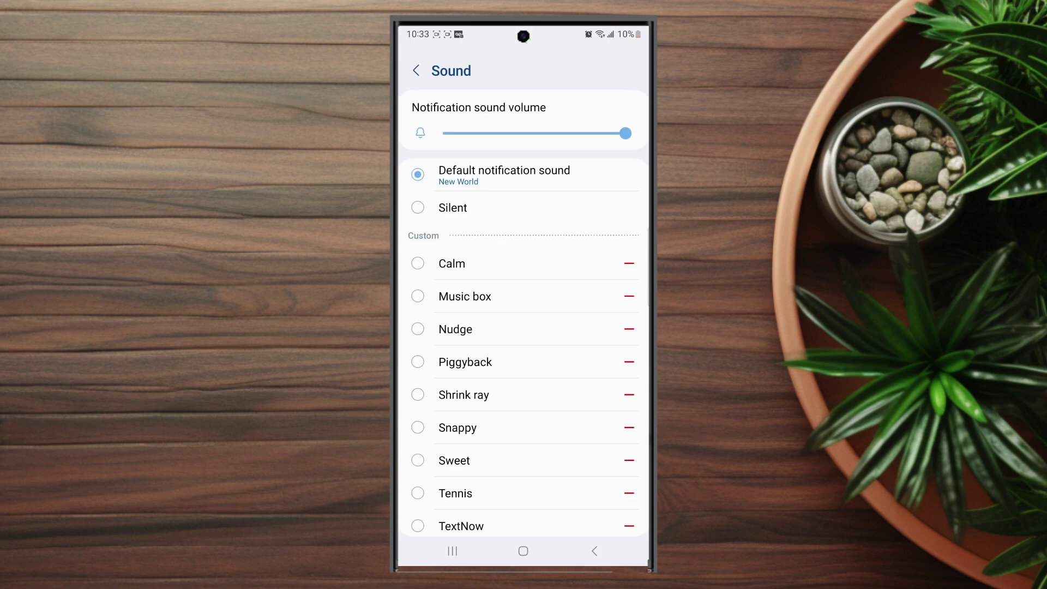
pyautogui.scroll(-10, 524, 369)
pyautogui.scroll(-5, 524, 368)
pyautogui.scroll(8, 524, 368)
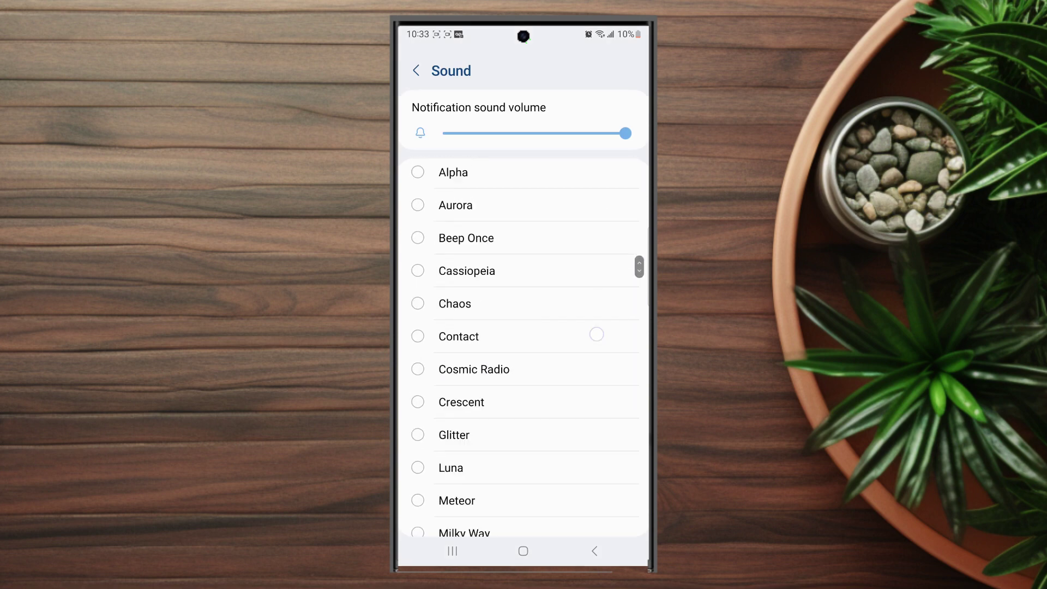
pyautogui.scroll(8, 523, 369)
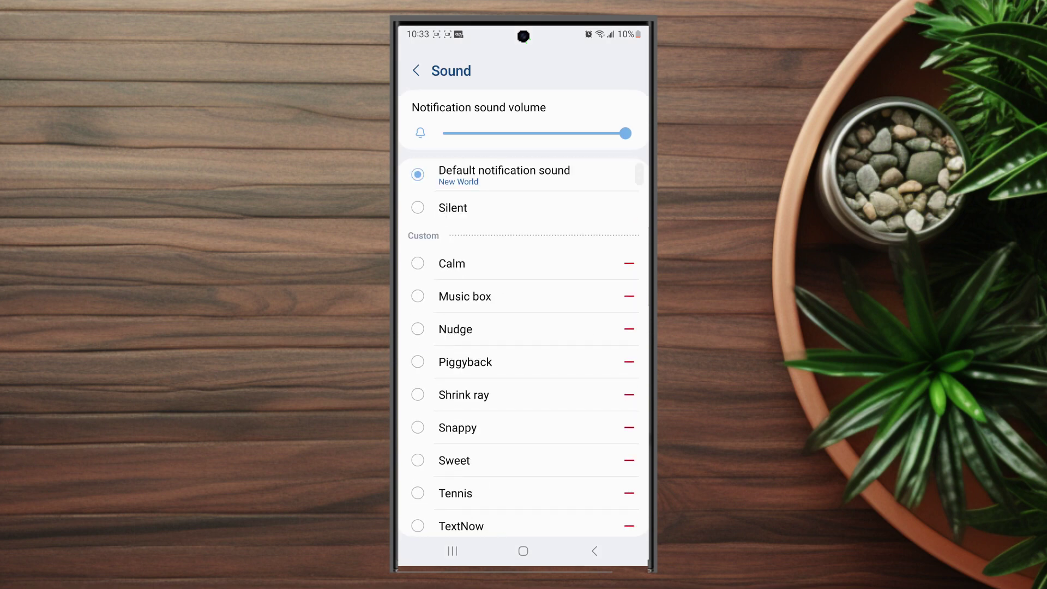